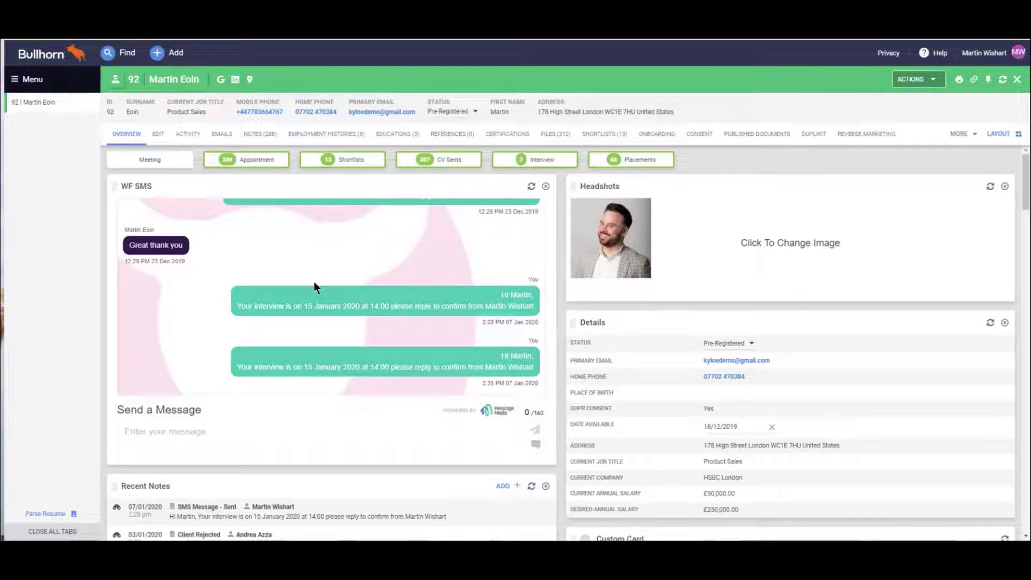
{"action": "scroll", "coordinate": [306, 291], "scroll_direction": "up", "scroll_amount": 5}
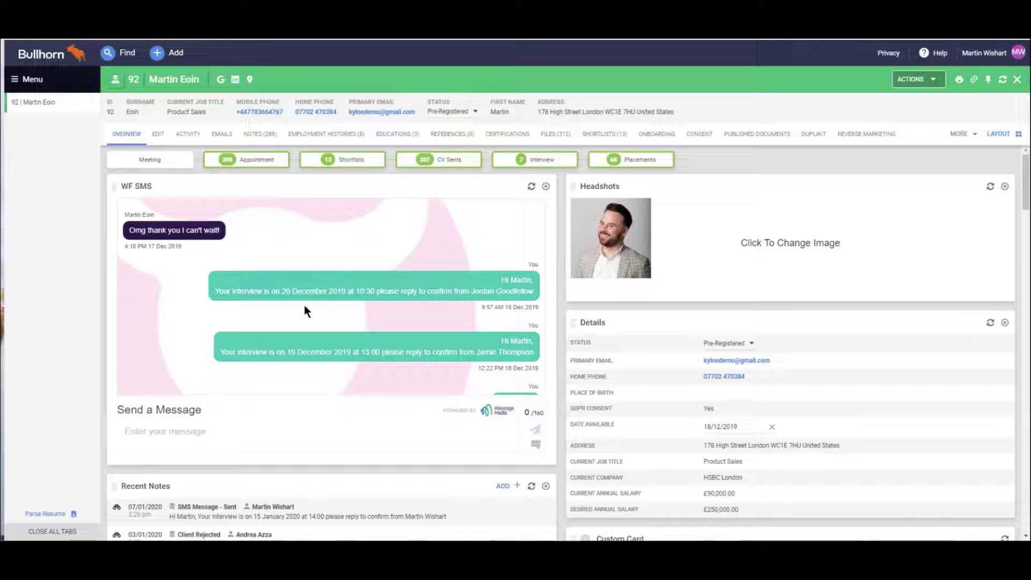
{"action": "scroll", "coordinate": [303, 306], "scroll_direction": "down", "scroll_amount": 5}
{"action": "scroll", "coordinate": [304, 306], "scroll_direction": "down", "scroll_amount": 5}
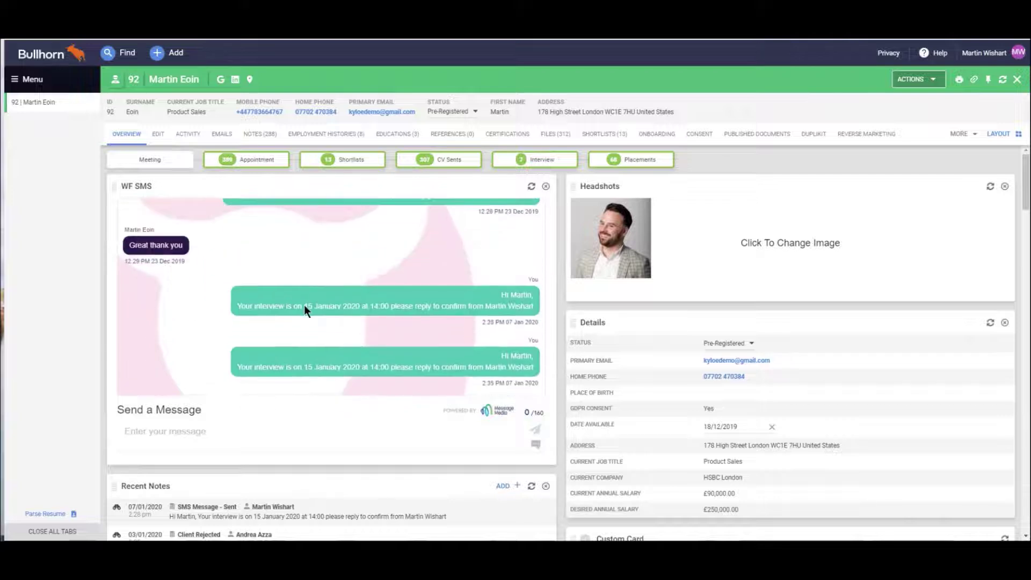
Send the text message 'Hello' to the candidate from the WF SMS chat
{"action": "left_click", "coordinate": [263, 432]}
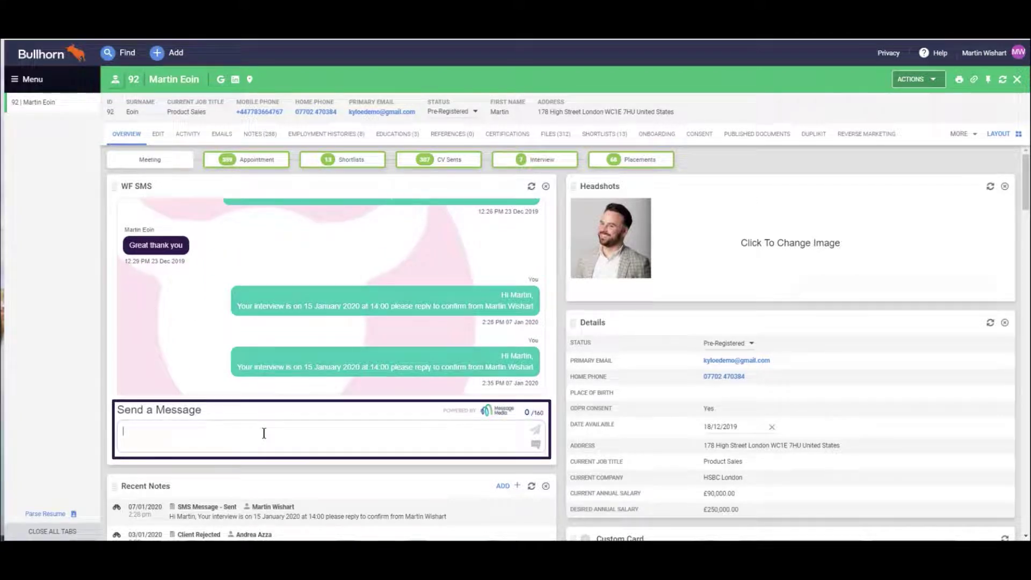
{"action": "type", "text": "Hello"}
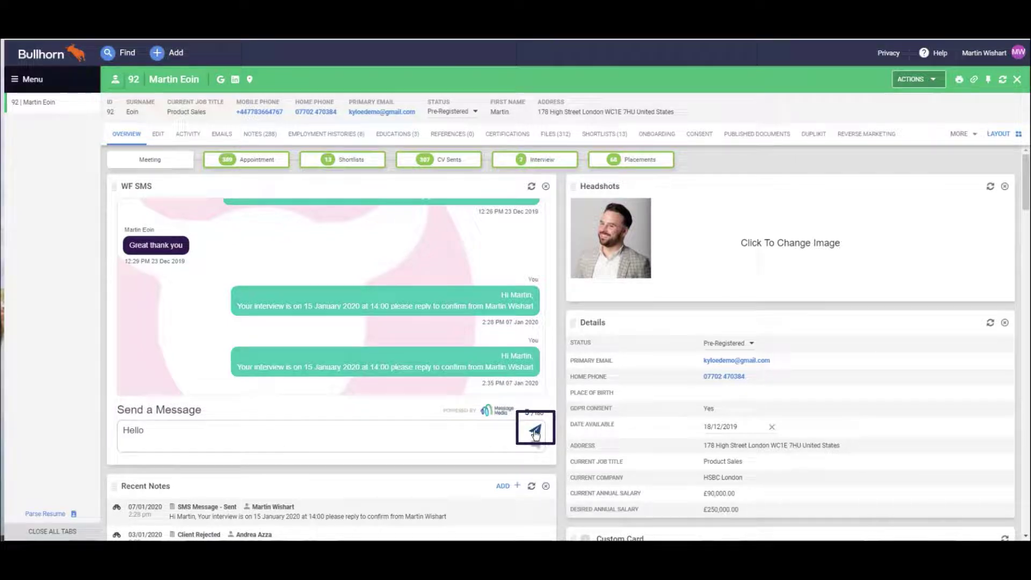
{"action": "left_click", "coordinate": [535, 430]}
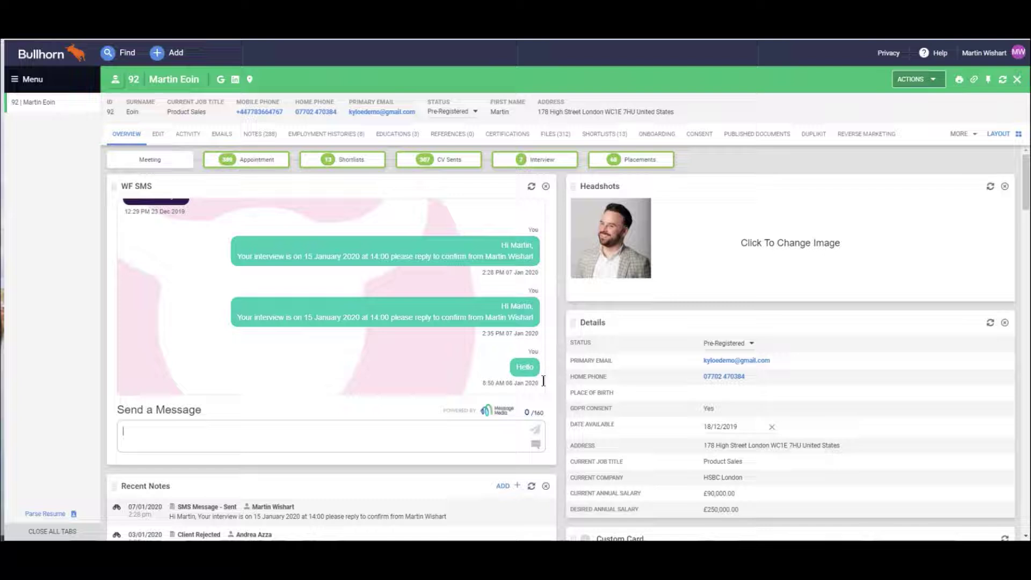
{"action": "left_click", "coordinate": [537, 445]}
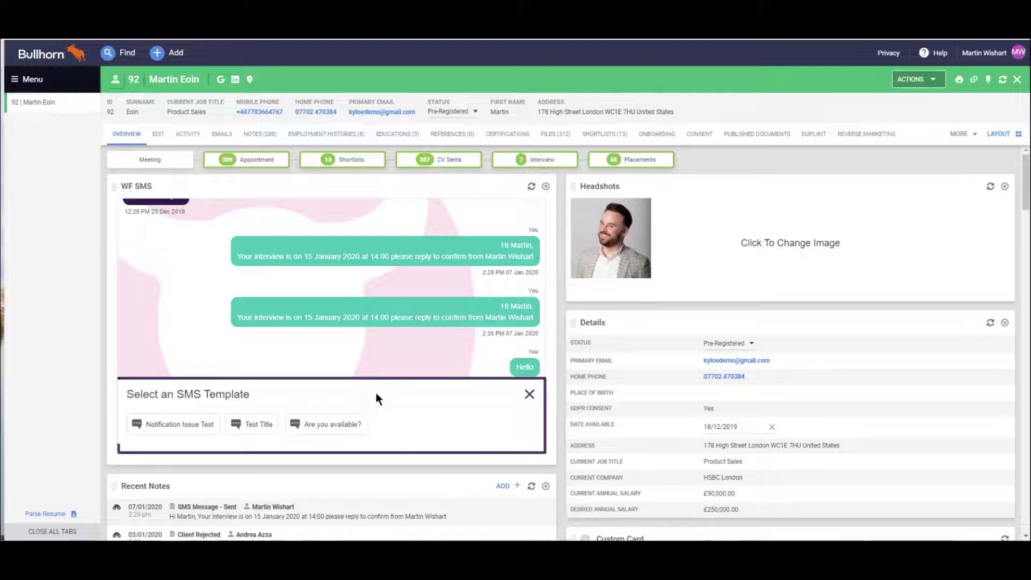
{"action": "left_click", "coordinate": [342, 432]}
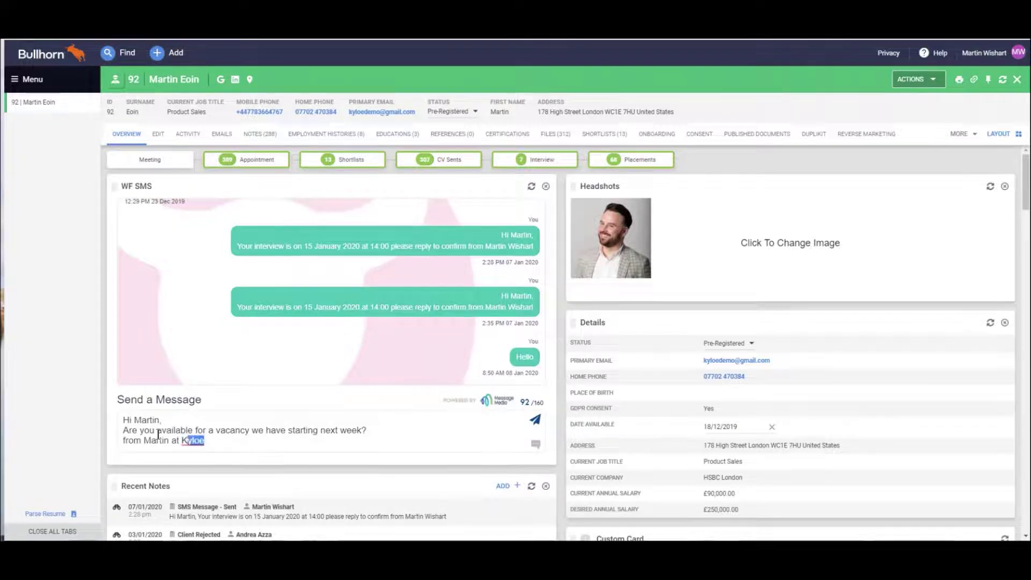
{"action": "left_click_drag", "start_coordinate": [208, 442], "coordinate": [116, 421]}
{"action": "key", "text": "Delete"}
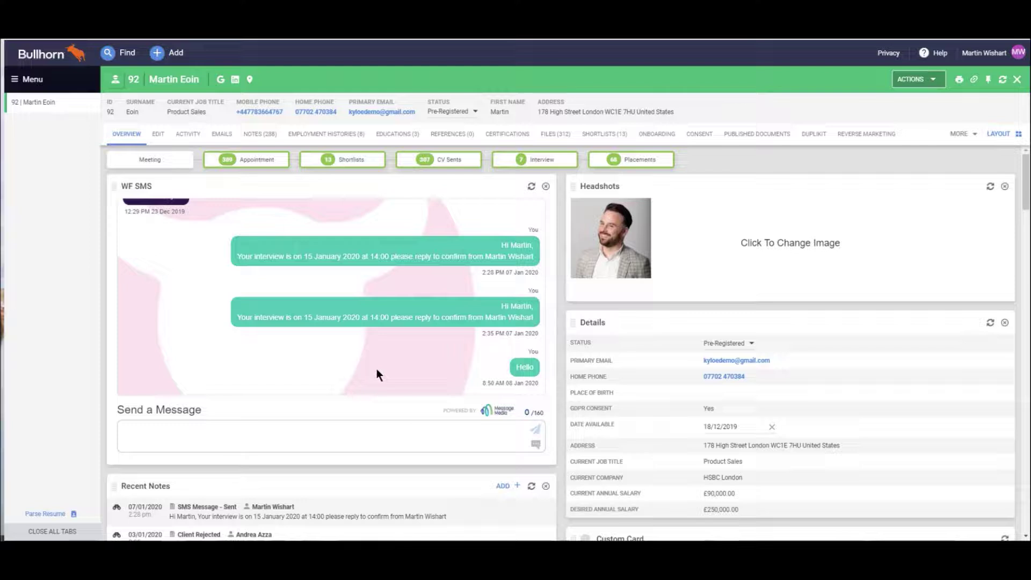
{"action": "scroll", "coordinate": [376, 368], "scroll_direction": "up", "scroll_amount": 4}
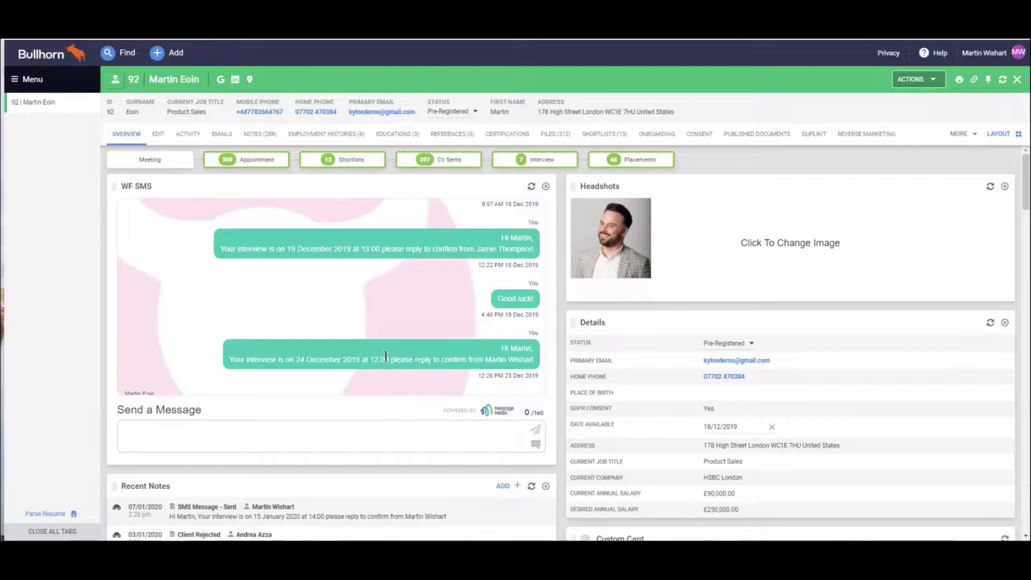
{"action": "scroll", "coordinate": [385, 357], "scroll_direction": "down", "scroll_amount": 4}
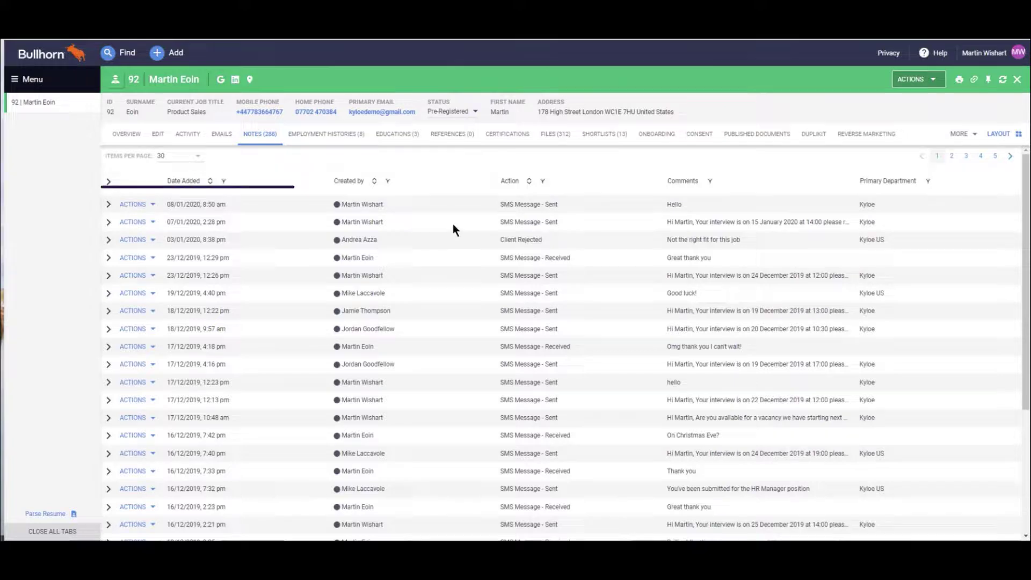
Highlight the 'SMS Message - Sent' and 'SMS Message - Received' entries in the notes Action column
{"action": "left_click_drag", "start_coordinate": [502, 206], "coordinate": [566, 205]}
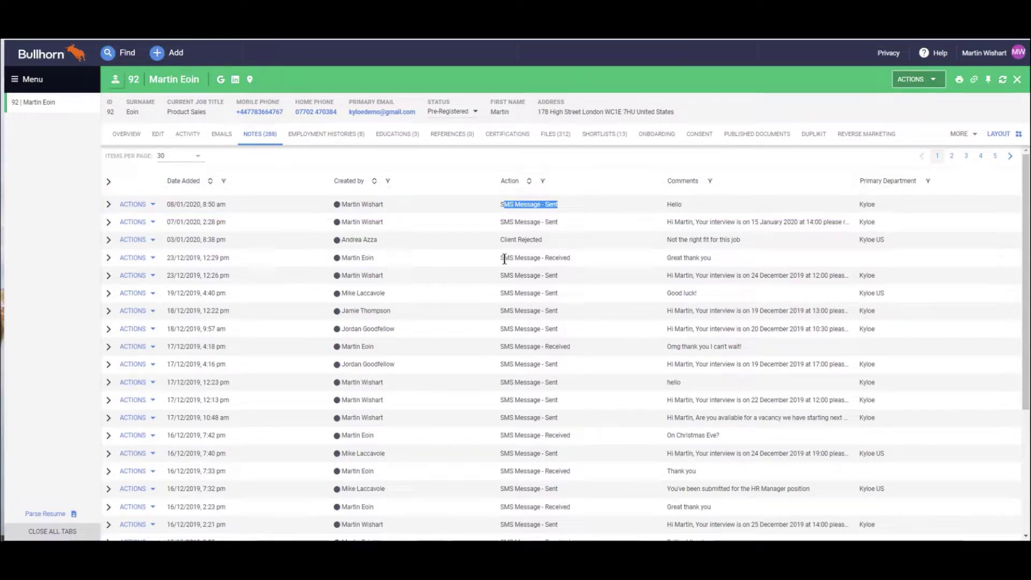
{"action": "left_click_drag", "start_coordinate": [500, 258], "coordinate": [572, 258]}
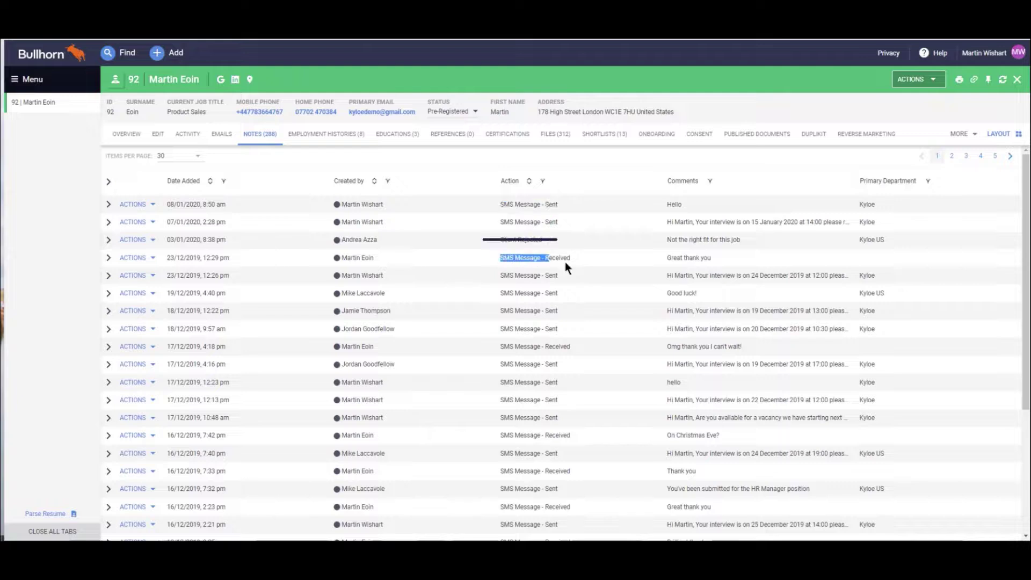
{"action": "left_click", "coordinate": [591, 256]}
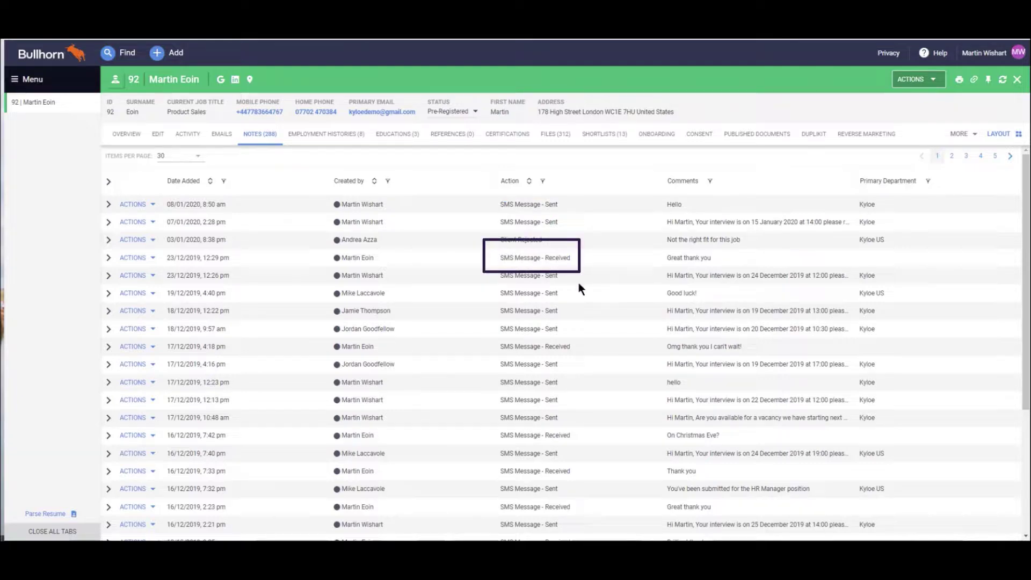